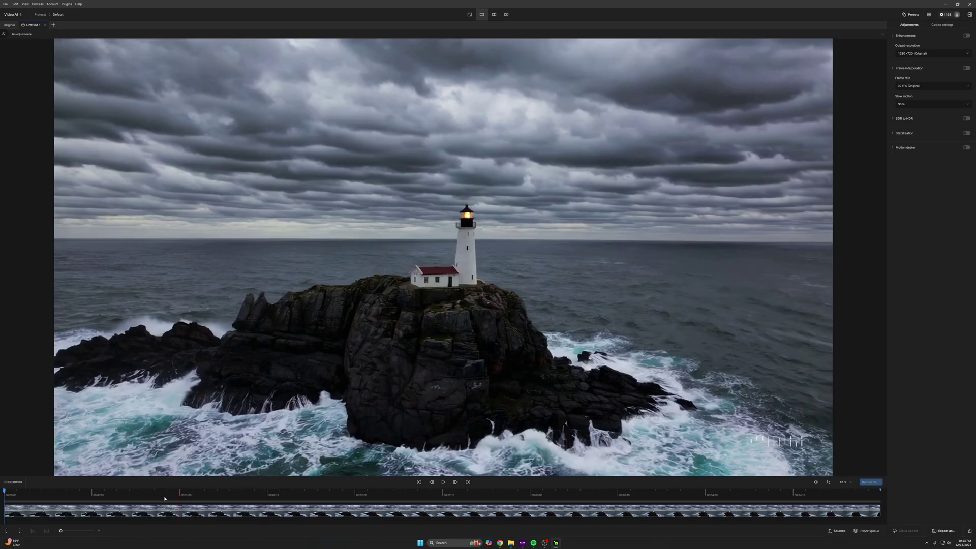
click(442, 483)
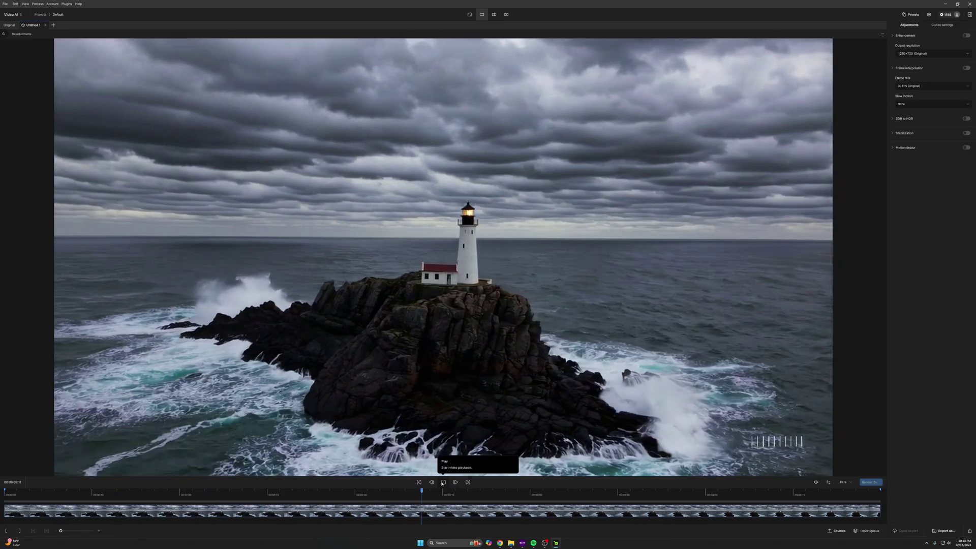
click(442, 482)
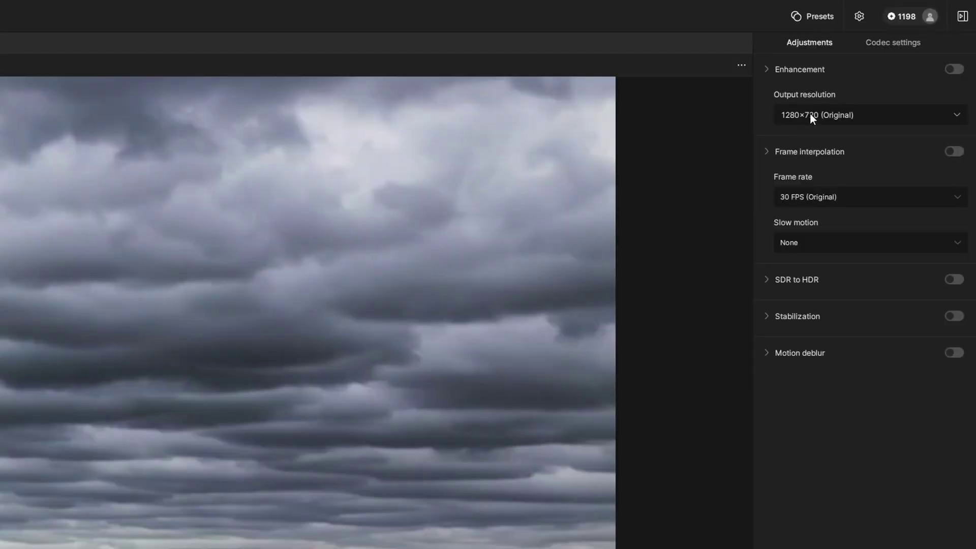
click(809, 115)
click(805, 114)
Step: Set the output to 1920×1080 FHD at 60 FPS
click(918, 53)
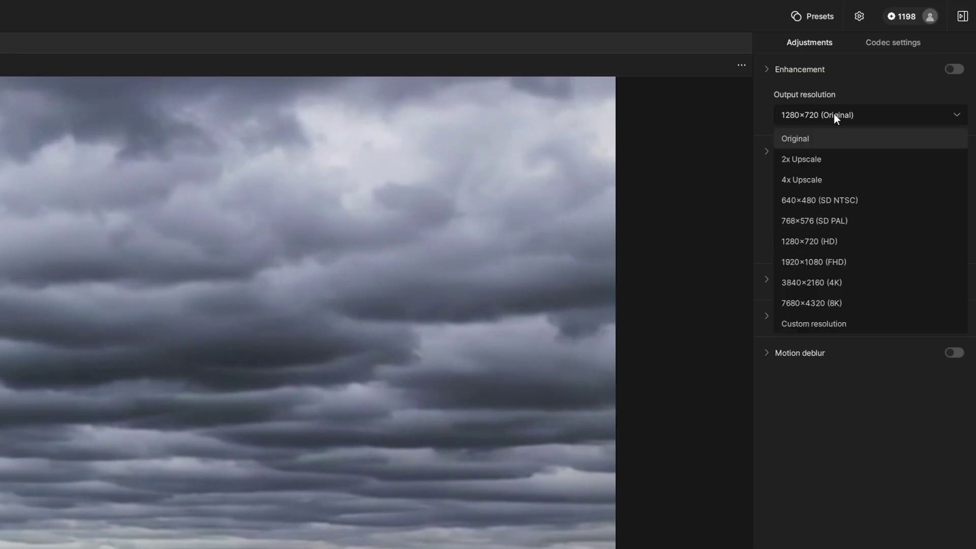
click(852, 261)
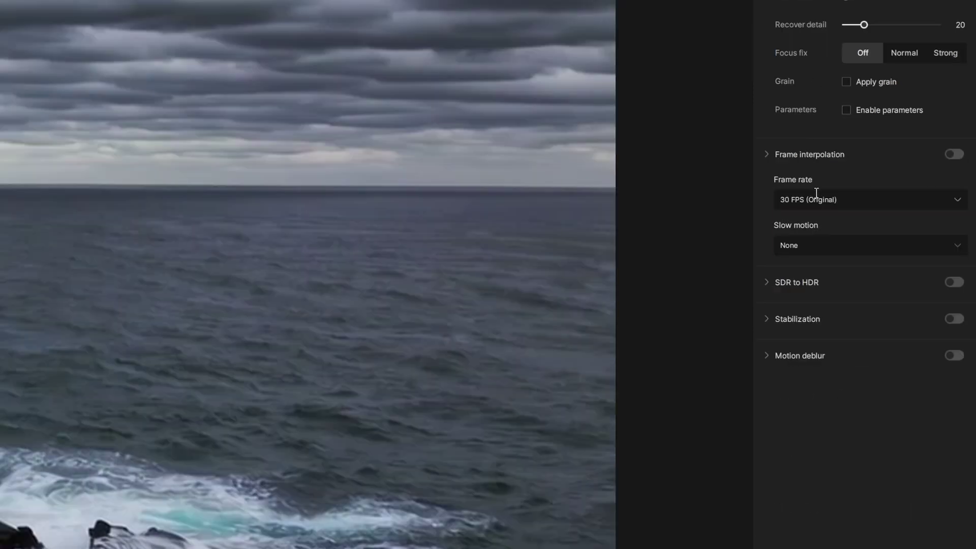
click(816, 196)
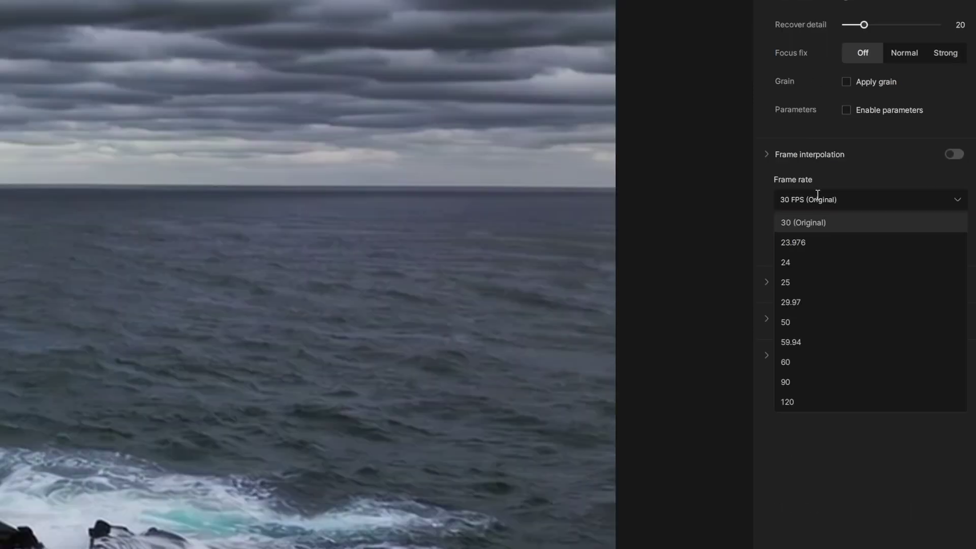
click(816, 358)
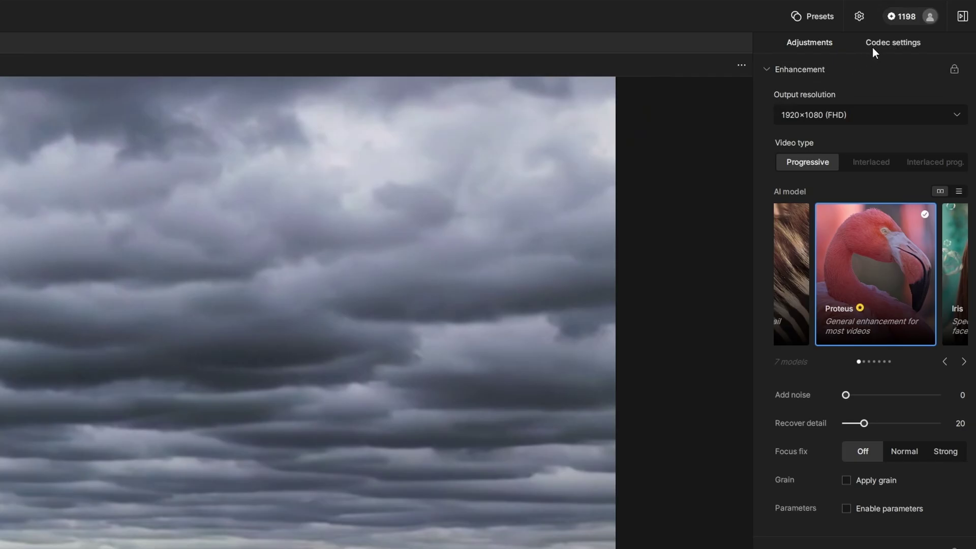
Step: Choose H265 as the codec and begin the export
click(872, 44)
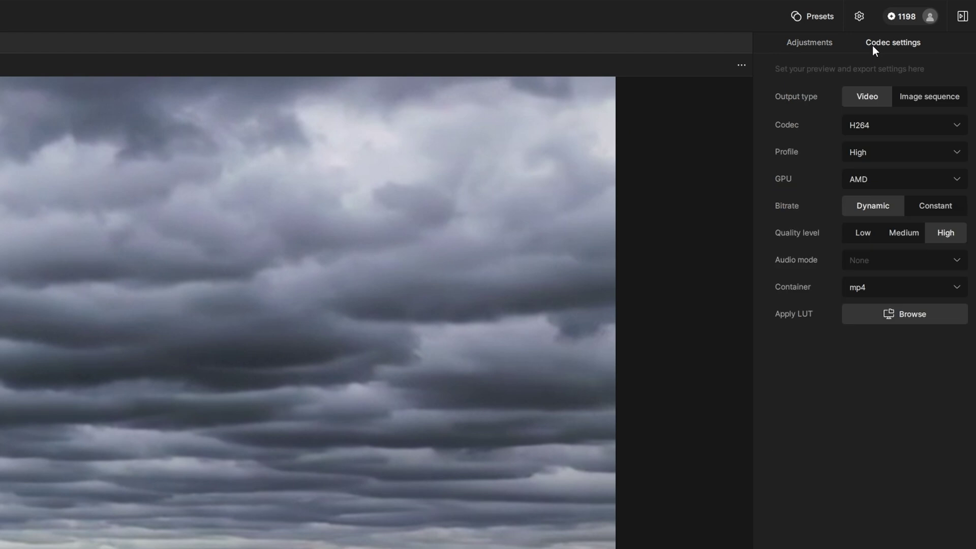
click(870, 126)
click(884, 185)
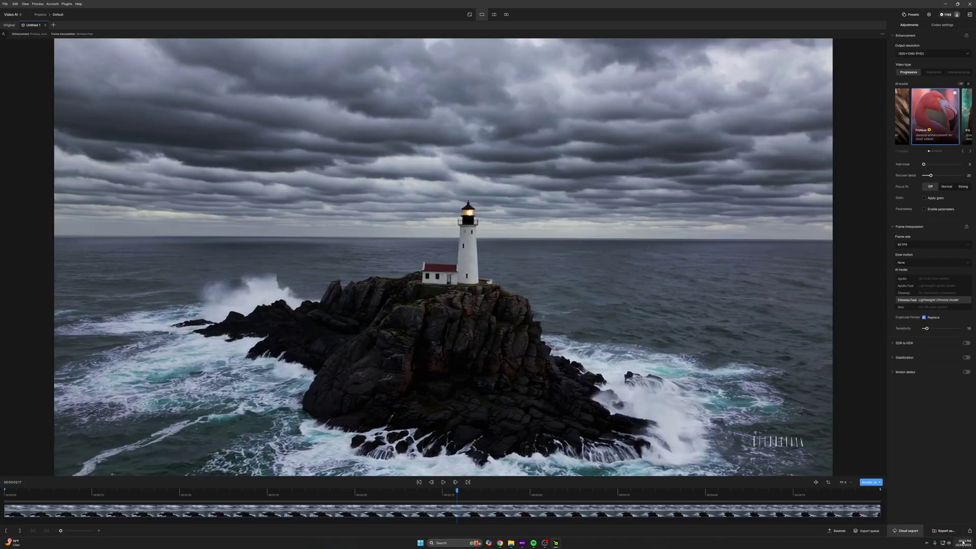
click(946, 530)
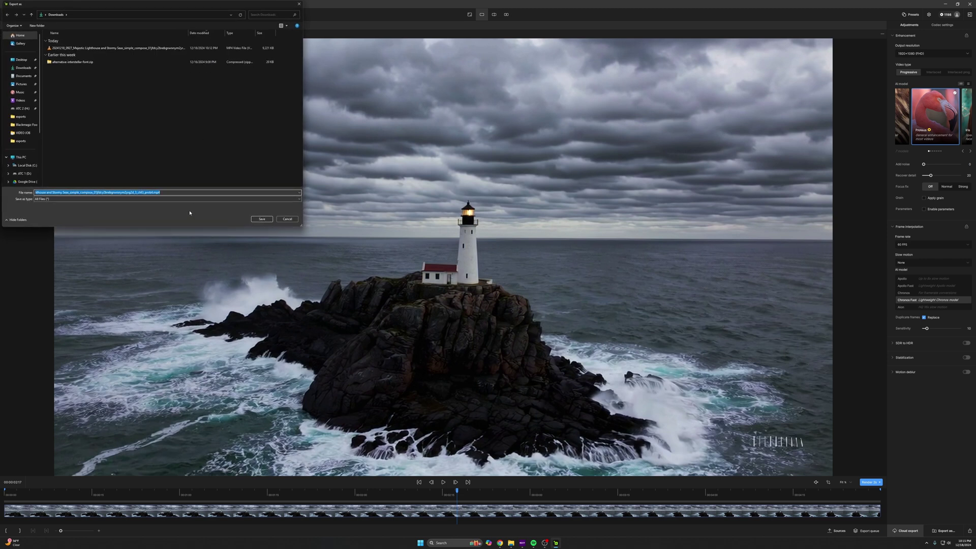
Step: Save the export to Downloads as 1080p60.mp4
text(1080p60)
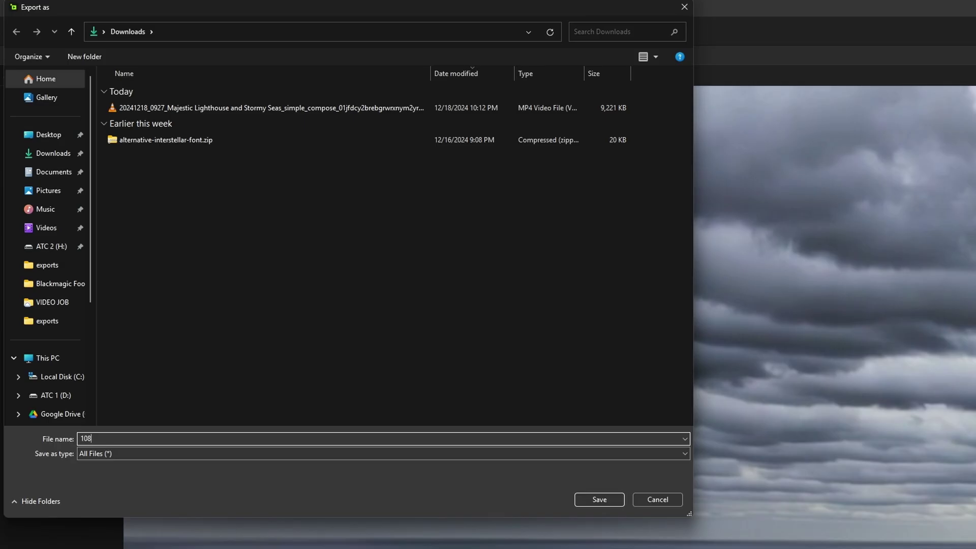
key(Return)
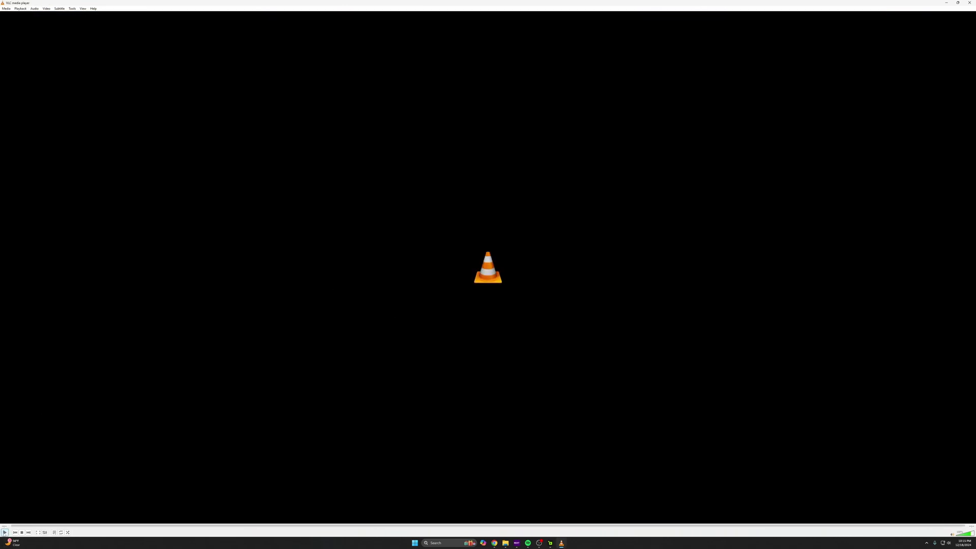
Step: Play the exported 1080p60.mp4 in VLC
click(5, 532)
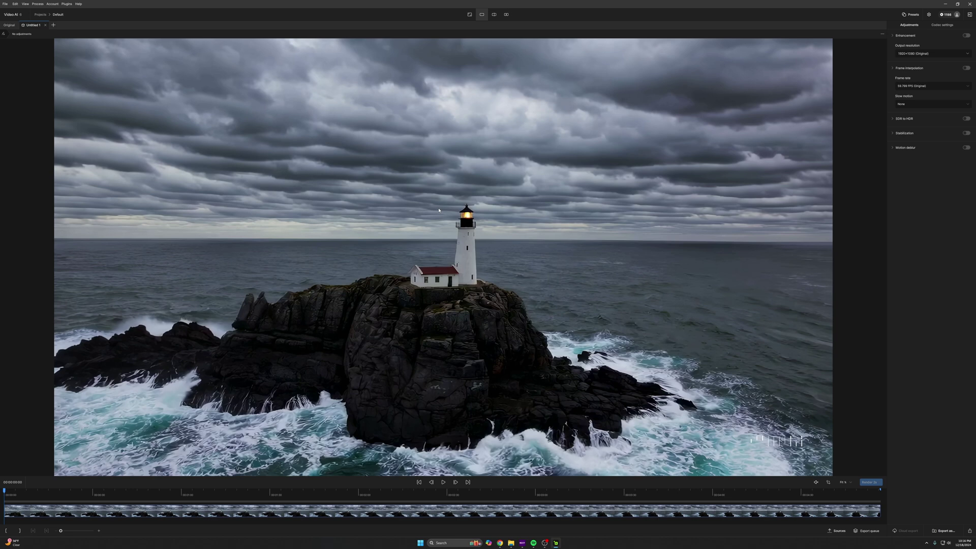
Step: Preview the 1080p clip, then target 3840×2160 4K output at 120 FPS
click(443, 482)
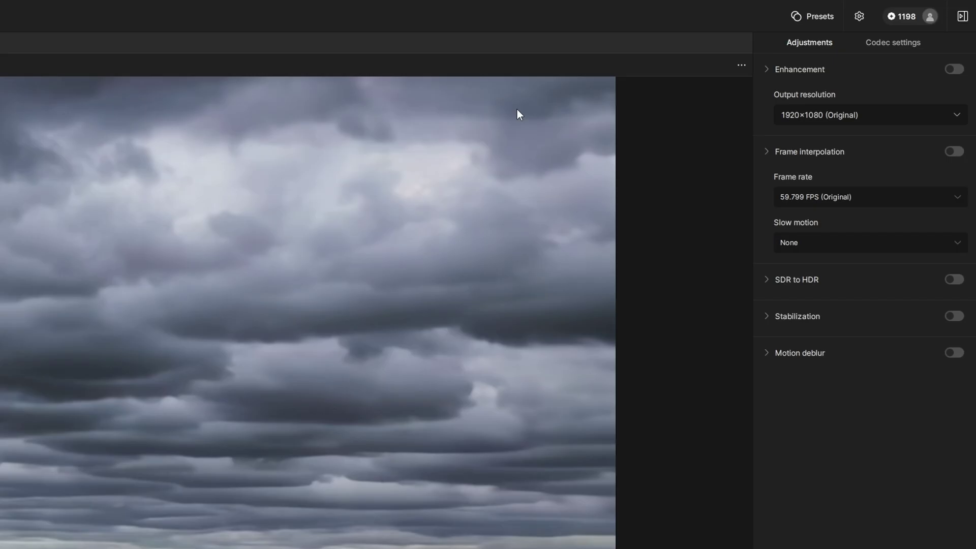
click(913, 51)
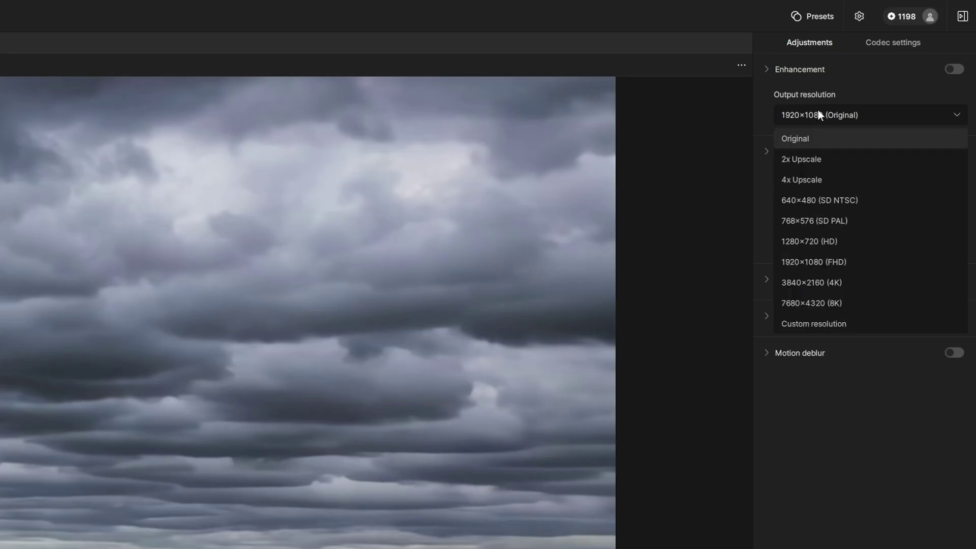
click(832, 283)
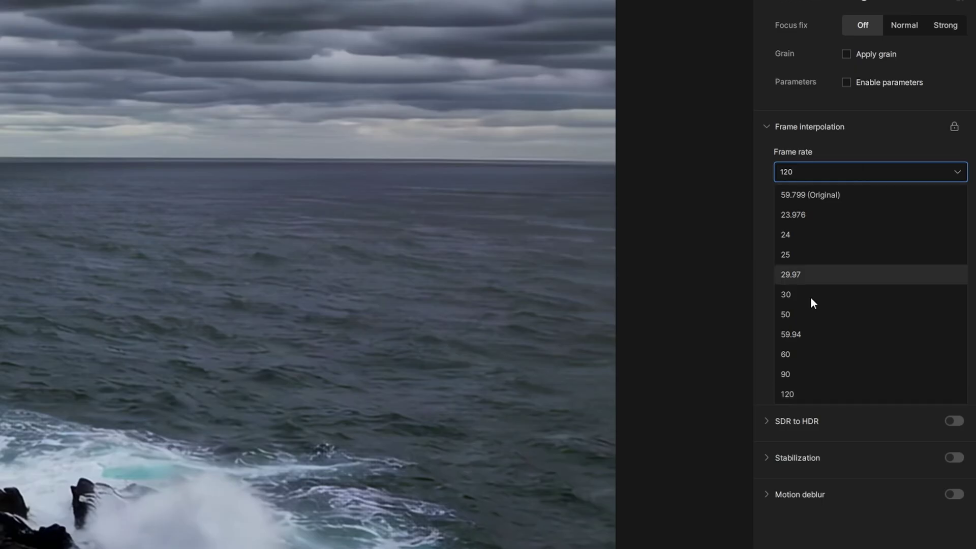
click(800, 394)
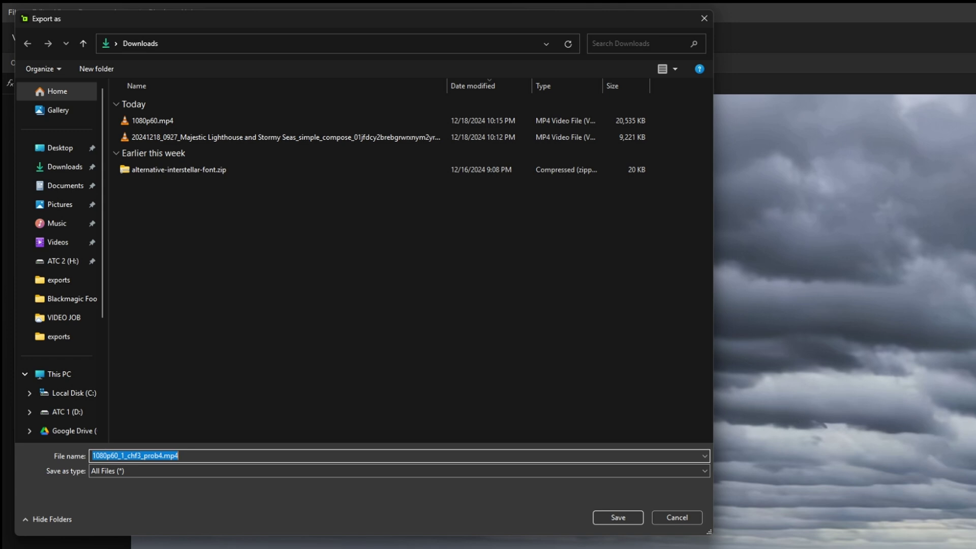
Step: Save the export in Downloads as 4k120 and view the export queue
text(4k)
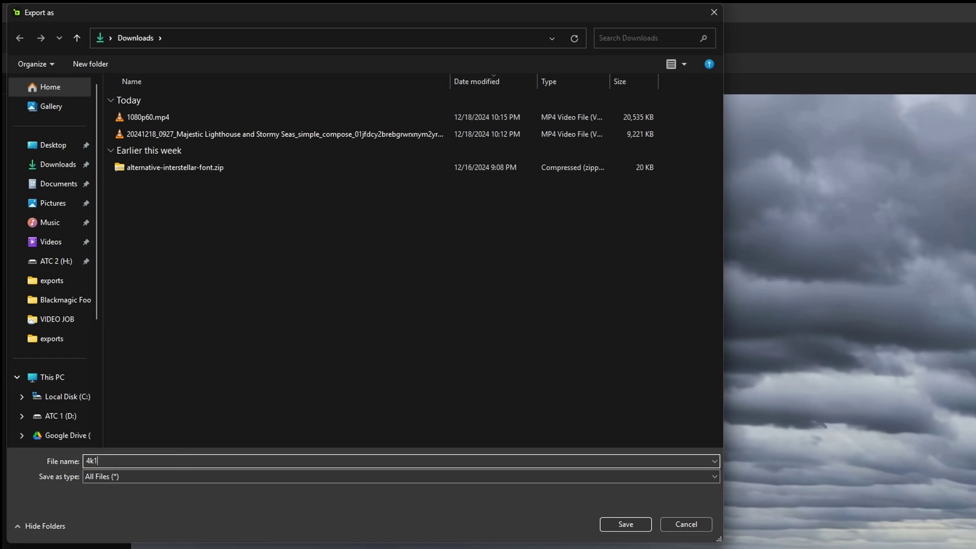
text(1)
click(647, 529)
click(868, 531)
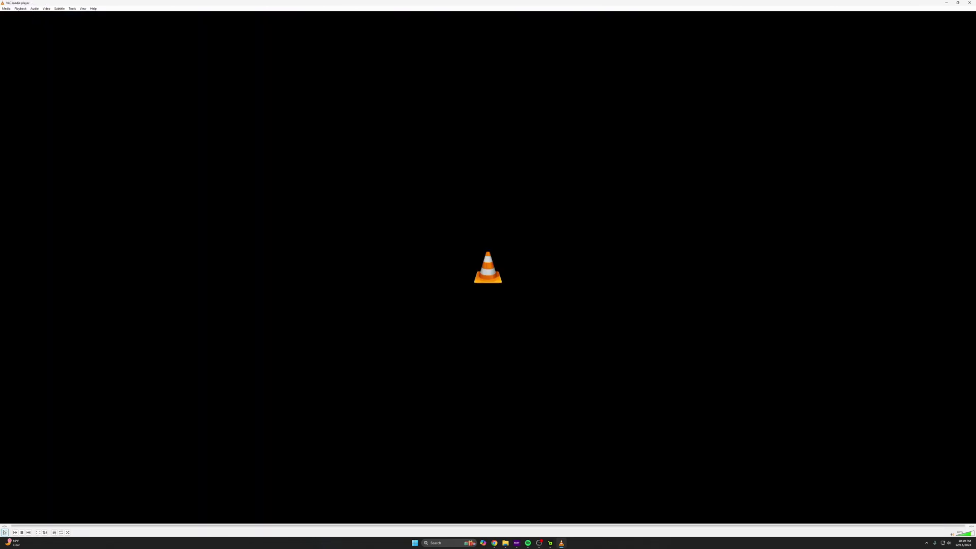
Step: Replay 4k120.mp4 in VLC from 00:00
click(4, 532)
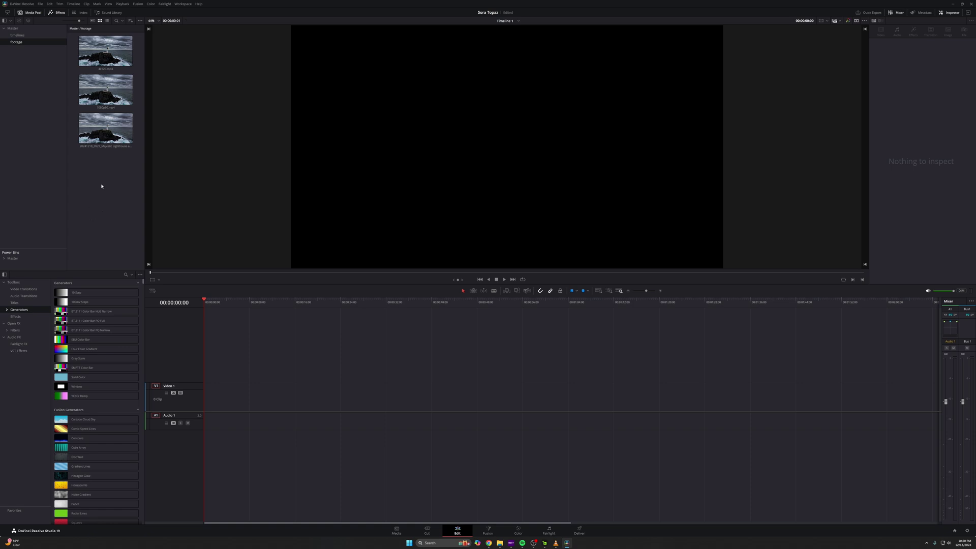
Step: Select the three lighthouse clips in the Media Pool and append them to Video 1
drag(95, 182, 213, 399)
key(space)
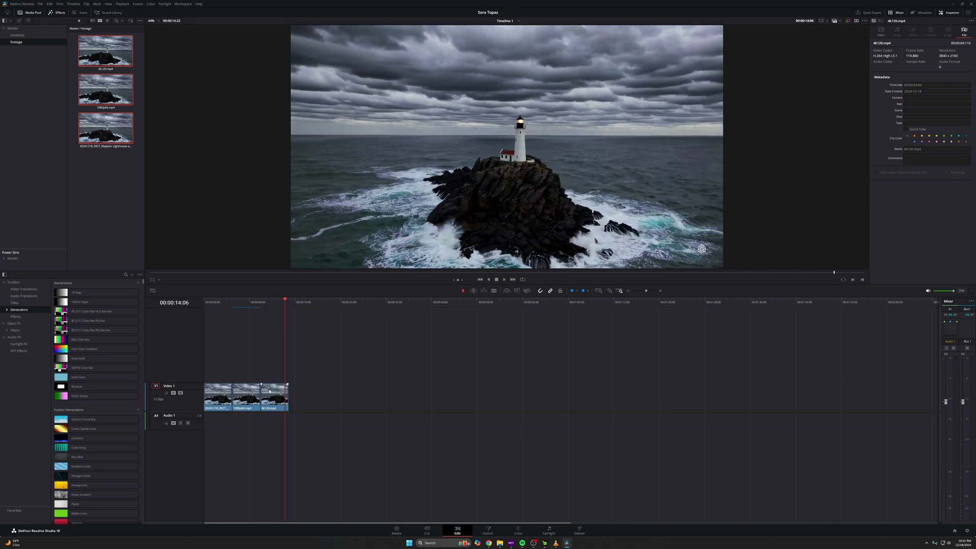
Step: Move 4k120.mp4 right on Video 1, slow it with Optical Flow, and play from ~25 s
drag(278, 401, 317, 401)
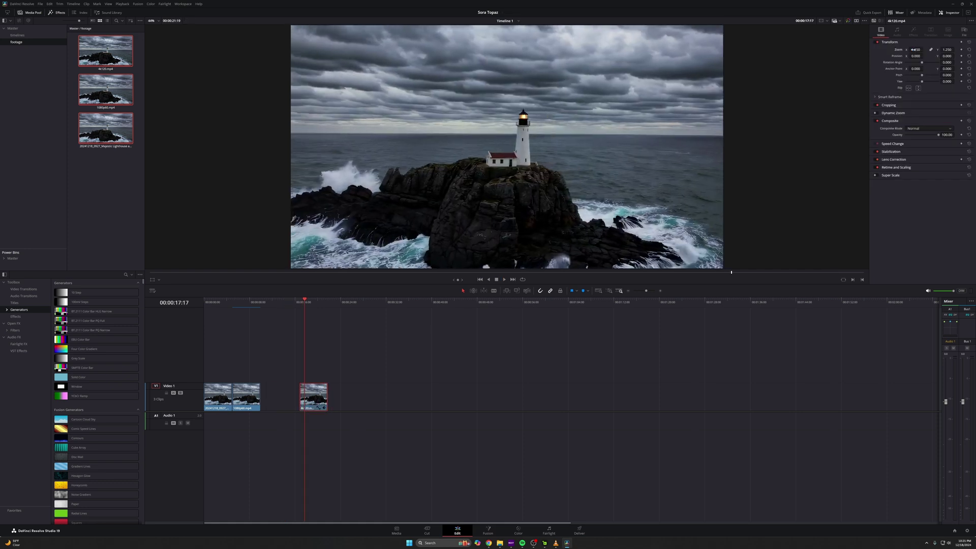
key(shift+6)
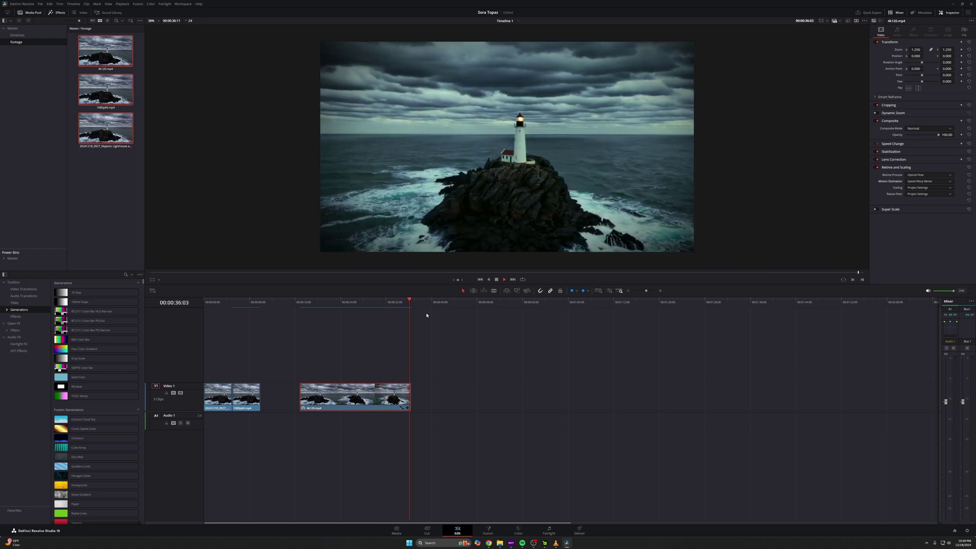
click(326, 315)
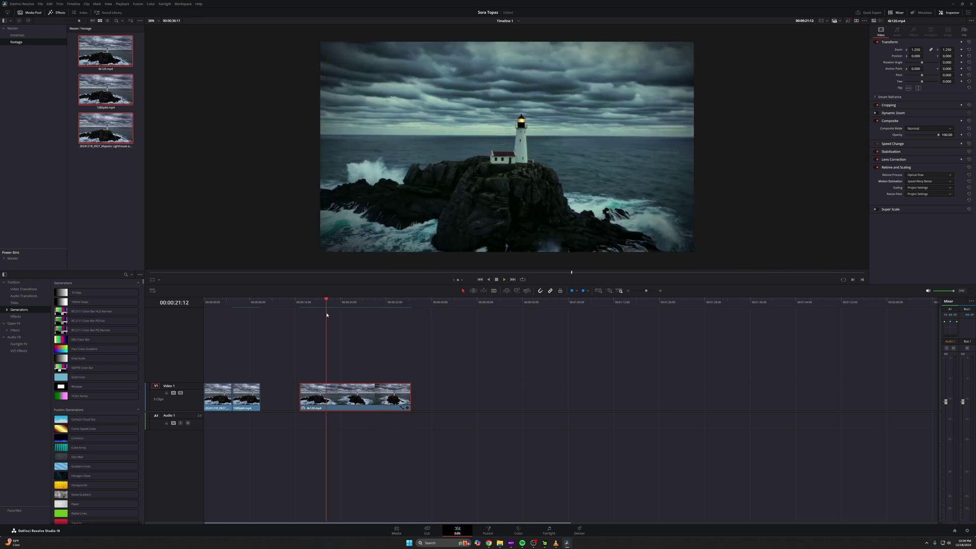
click(344, 307)
key(space)
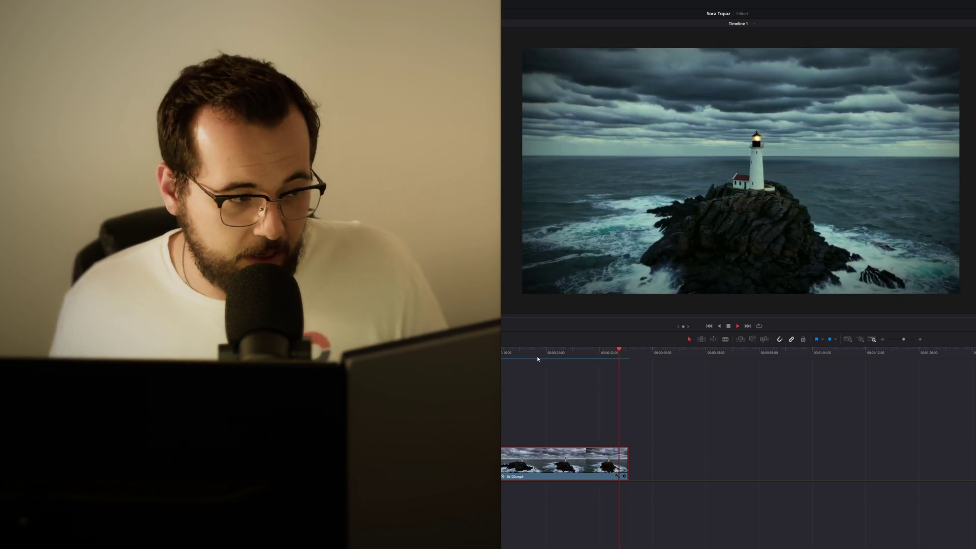
Step: Replay the slowed clip from around 24 s and show its file metadata in the Inspector
click(567, 355)
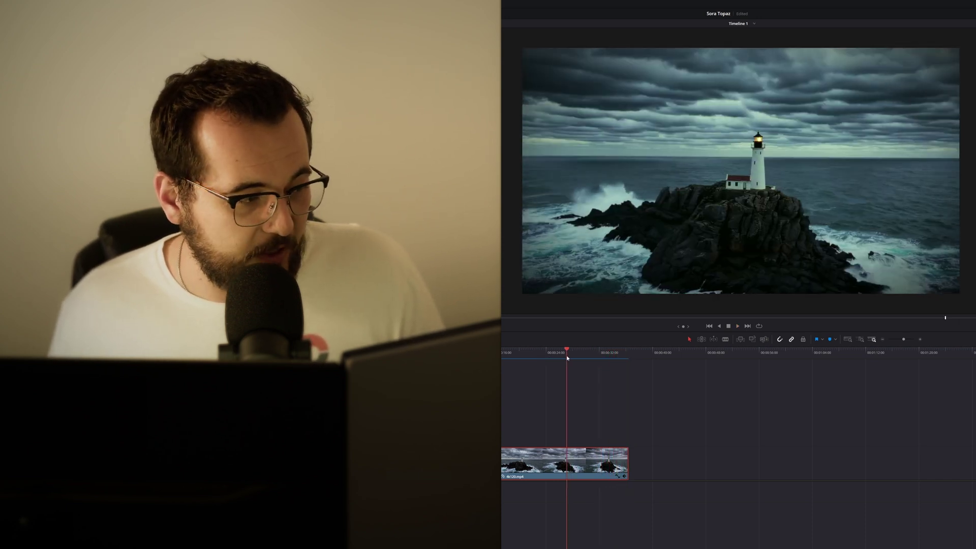
key(space)
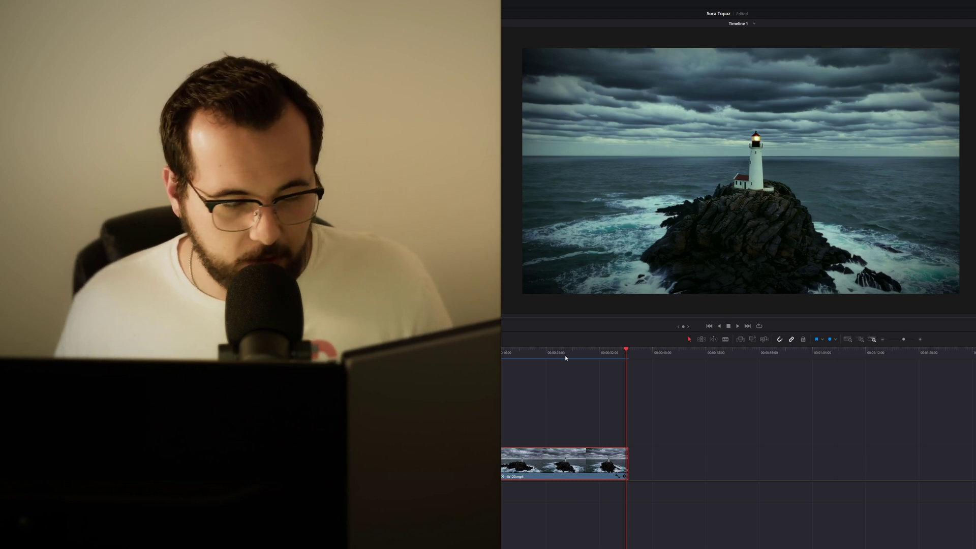
click(563, 355)
key(space)
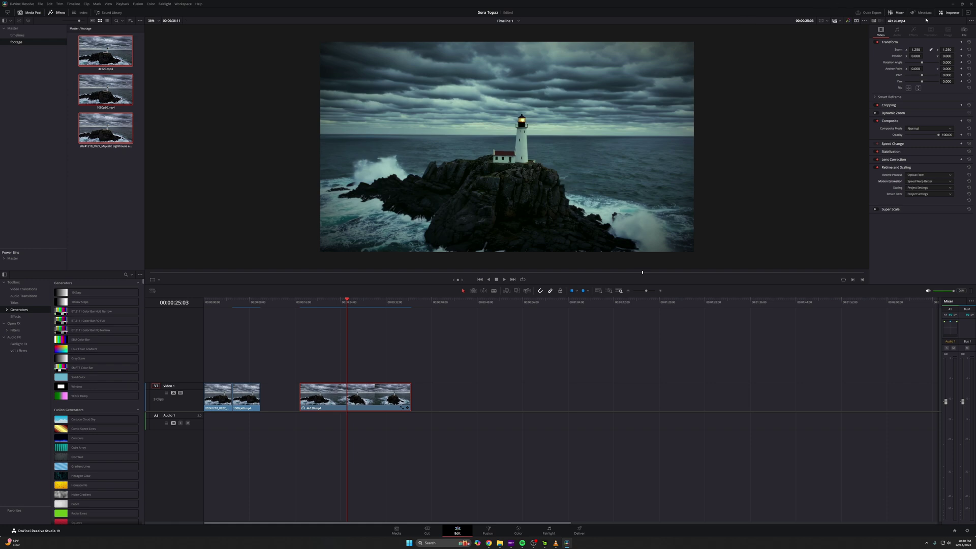
click(963, 32)
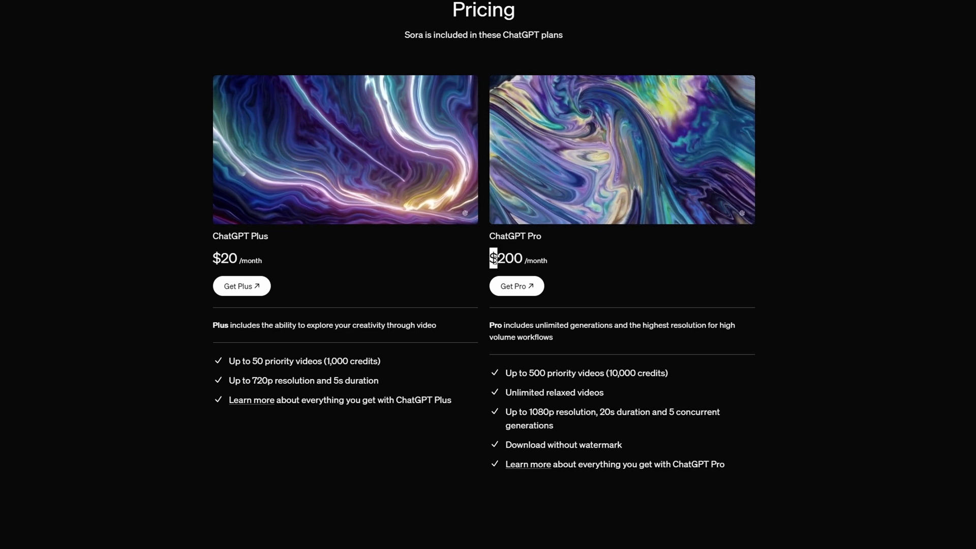
Step: Highlight the Pro plan's $200/month price and 1080p, 20s limit, then scrub the Resolve clip
drag(493, 257, 547, 260)
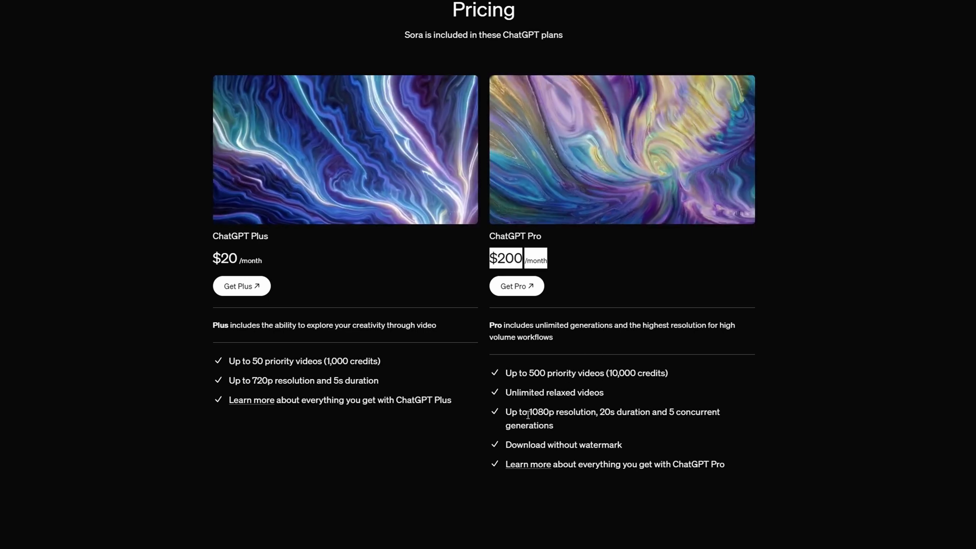
drag(527, 415, 671, 413)
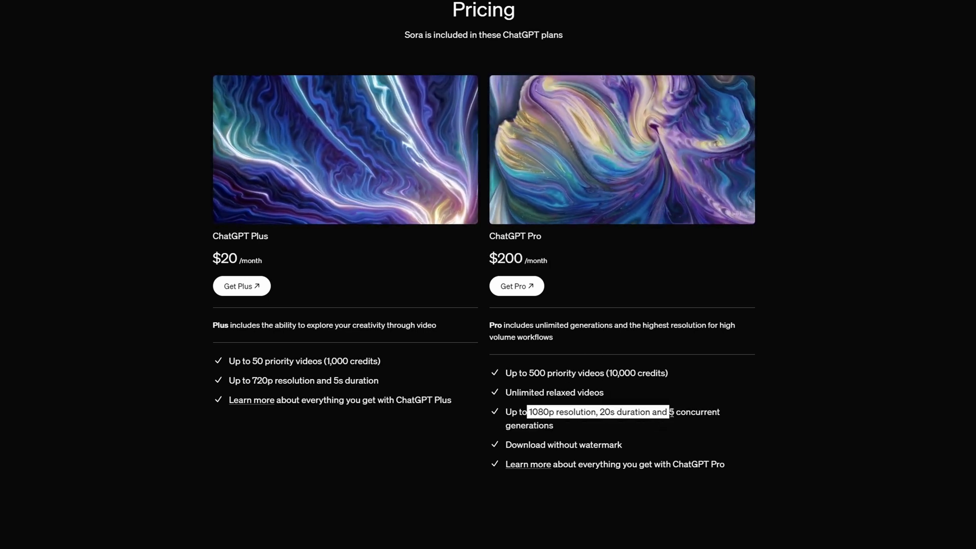
click(574, 372)
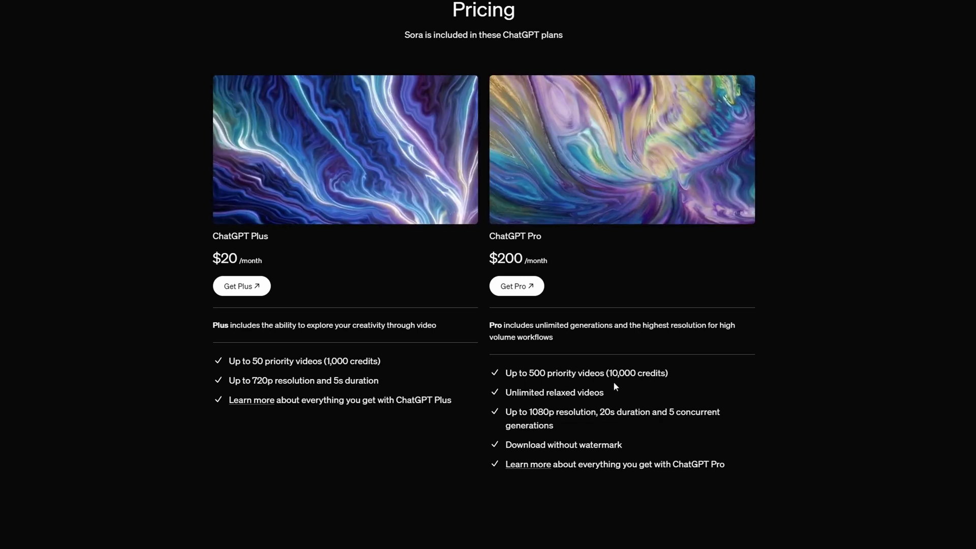
scroll(614, 386, up, 1)
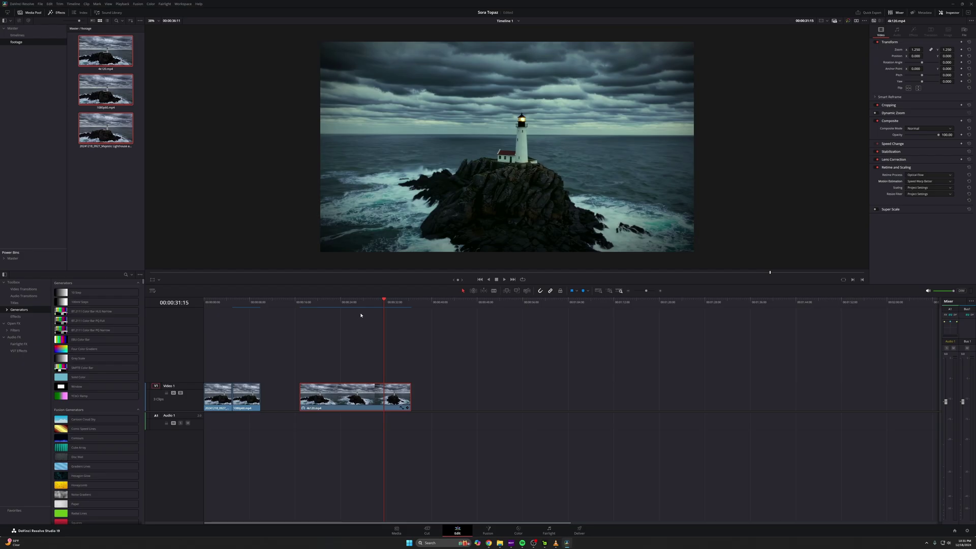
drag(387, 305, 339, 310)
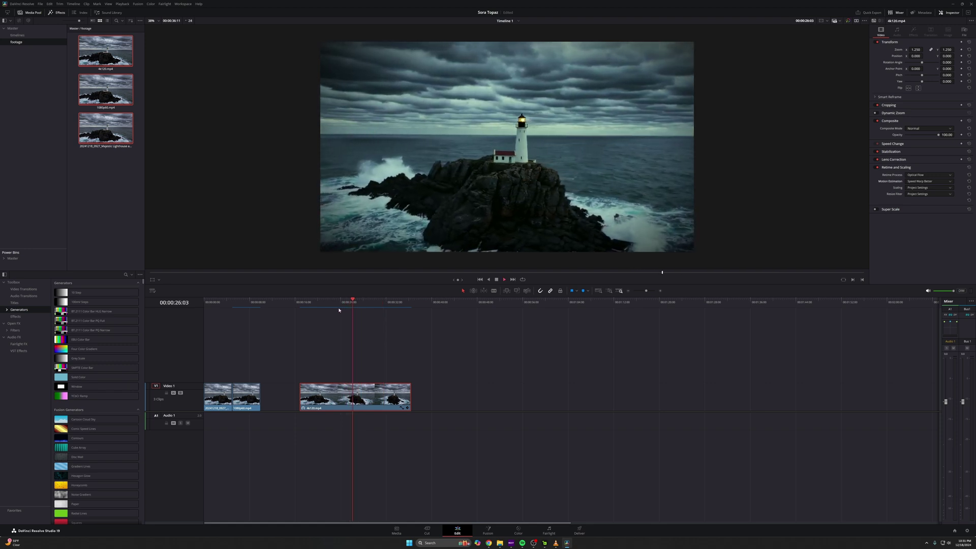